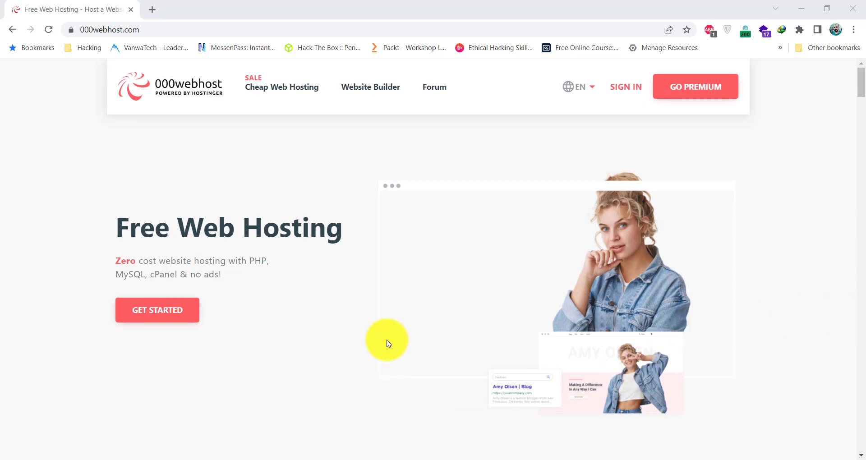
Step: Examine the full feature list of the Free Web Hosting plan alongside the paid plans
{"action": "scroll", "coordinate": [386, 344], "scroll_direction": "down", "scroll_amount": 3}
{"action": "scroll", "coordinate": [308, 212], "scroll_direction": "up", "scroll_amount": 3}
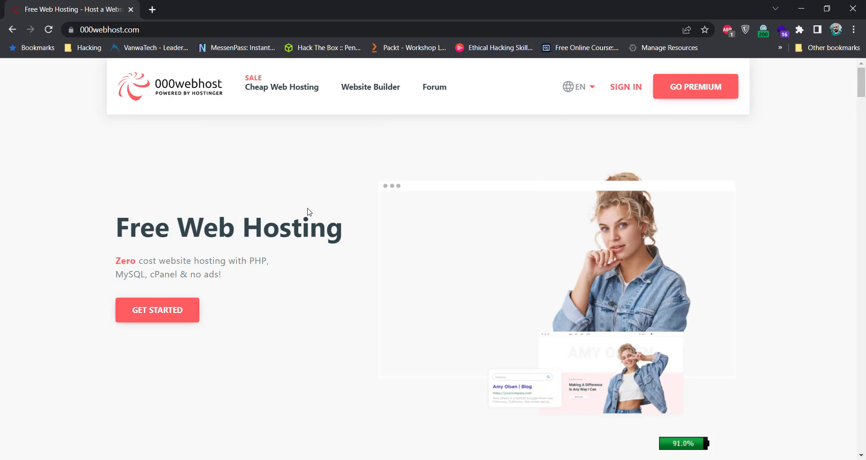
{"action": "left_click", "coordinate": [161, 311]}
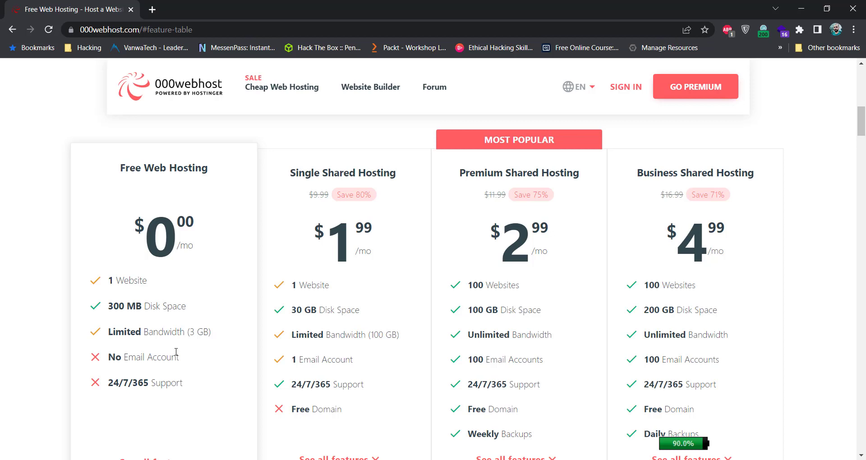
{"action": "scroll", "coordinate": [176, 351], "scroll_direction": "up", "scroll_amount": 1}
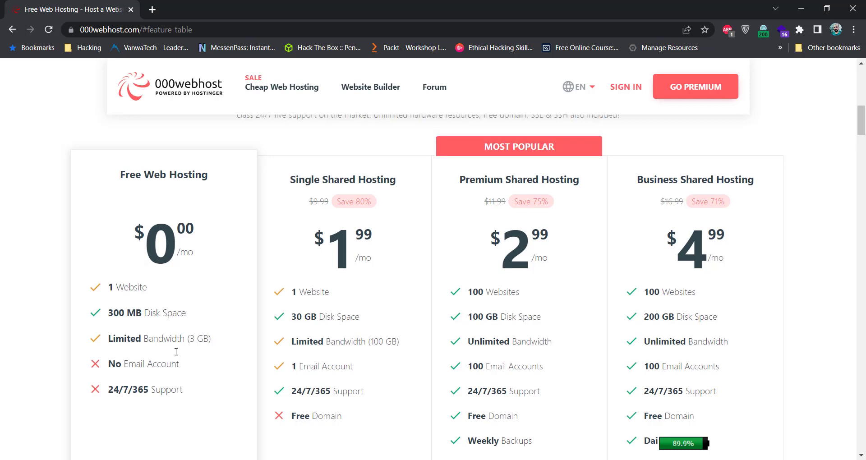
{"action": "scroll", "coordinate": [176, 352], "scroll_direction": "down", "scroll_amount": 3}
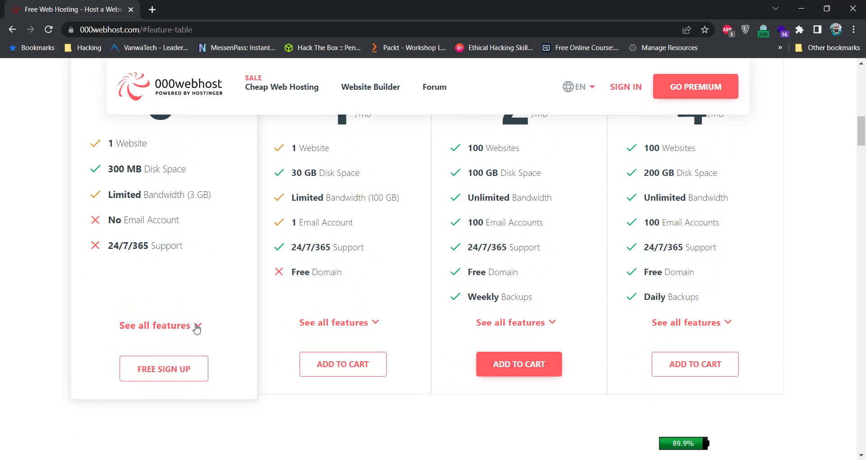
{"action": "left_click", "coordinate": [196, 326]}
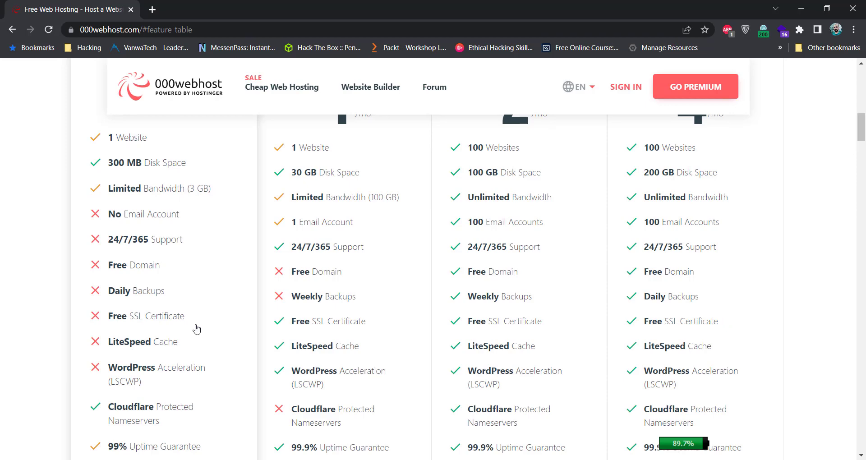
{"action": "scroll", "coordinate": [197, 329], "scroll_direction": "down", "scroll_amount": 4}
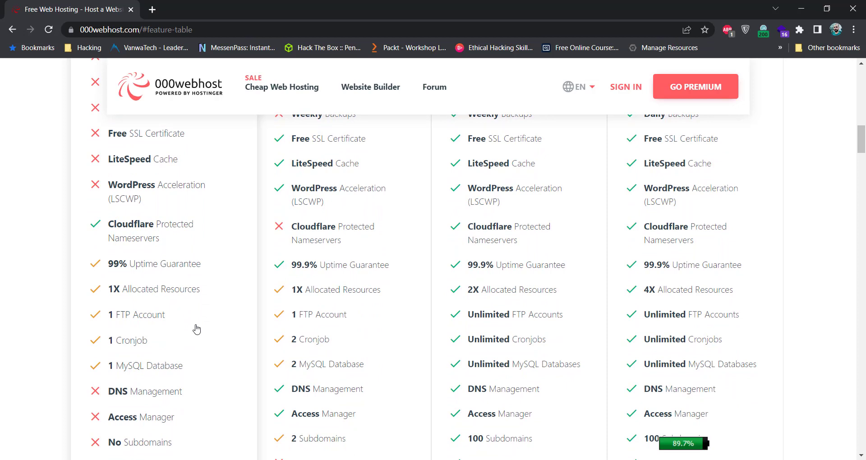
{"action": "scroll", "coordinate": [197, 329], "scroll_direction": "down", "scroll_amount": 3}
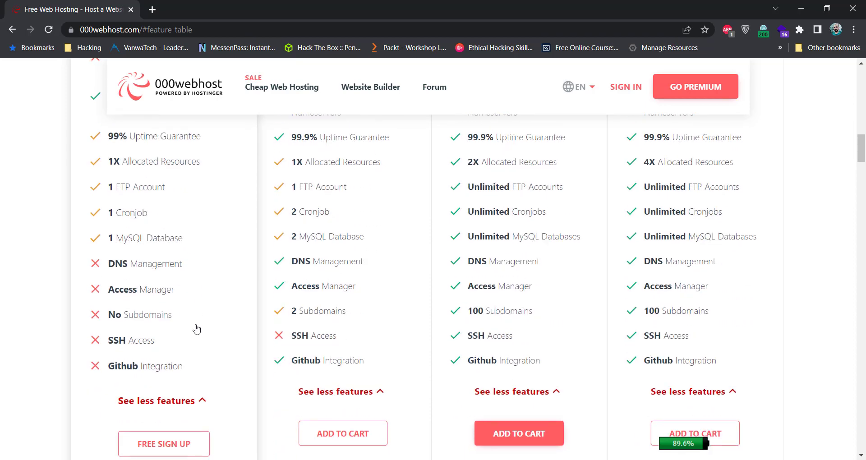
{"action": "scroll", "coordinate": [197, 329], "scroll_direction": "down", "scroll_amount": 1}
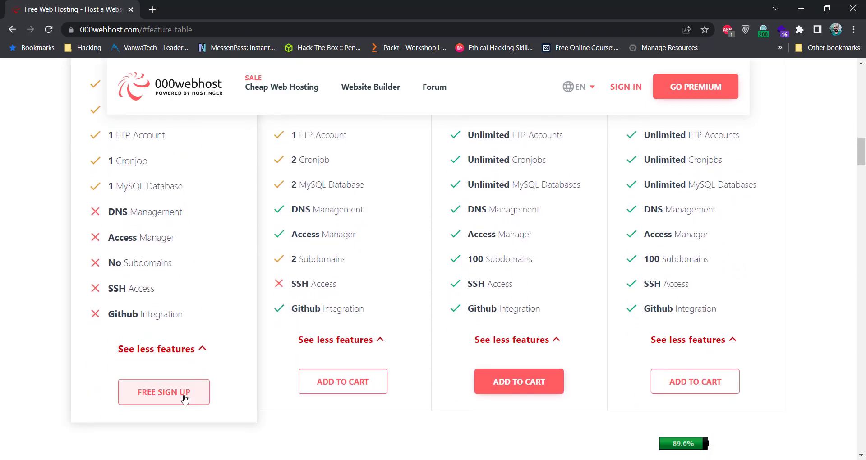
Step: Sign up for the free hosting plan by logging in with an existing Google account
{"action": "left_click", "coordinate": [144, 396]}
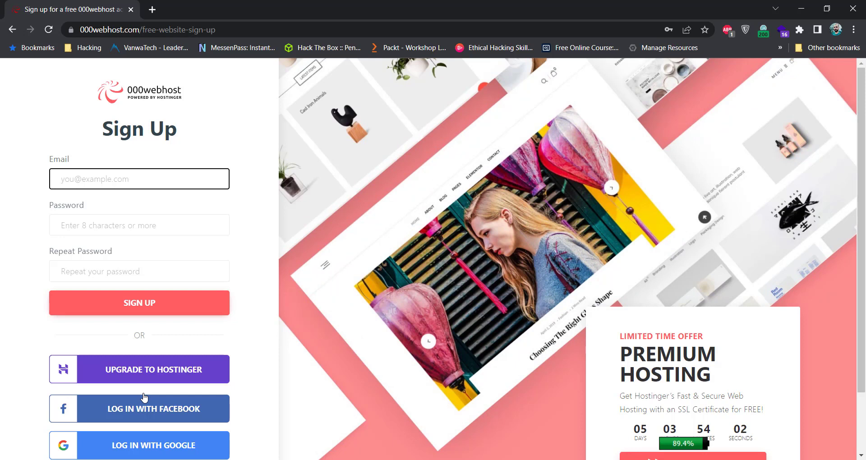
{"action": "scroll", "coordinate": [144, 397], "scroll_direction": "down", "scroll_amount": 1}
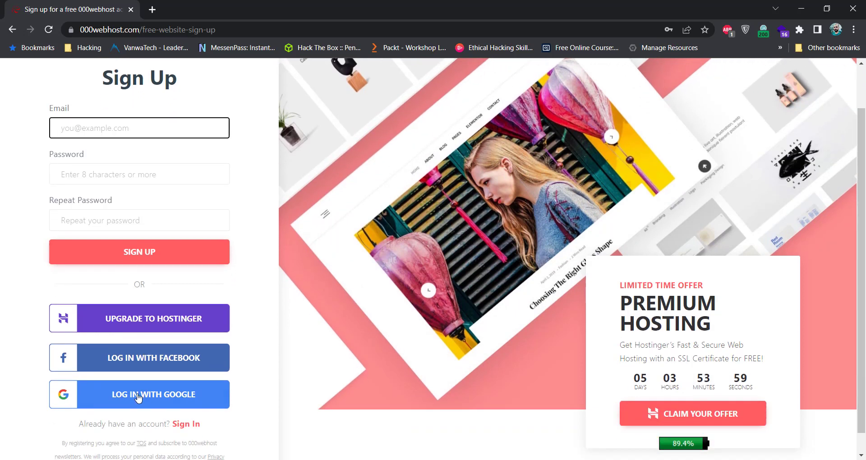
{"action": "left_click", "coordinate": [122, 396]}
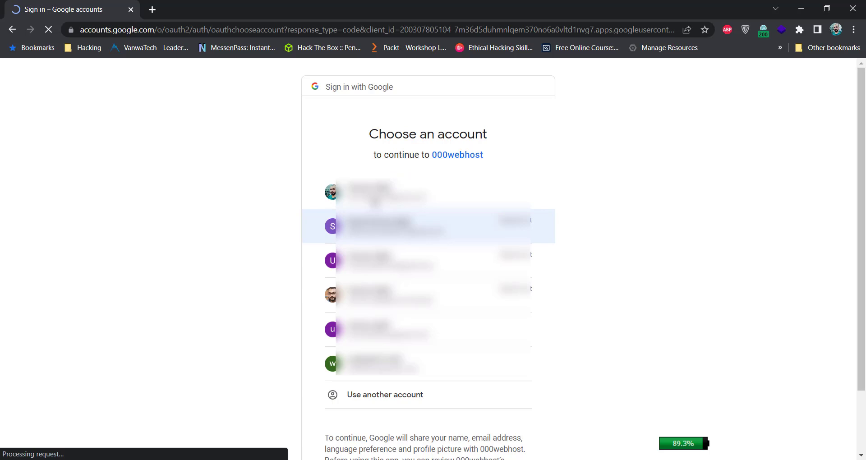
{"action": "left_click", "coordinate": [368, 194]}
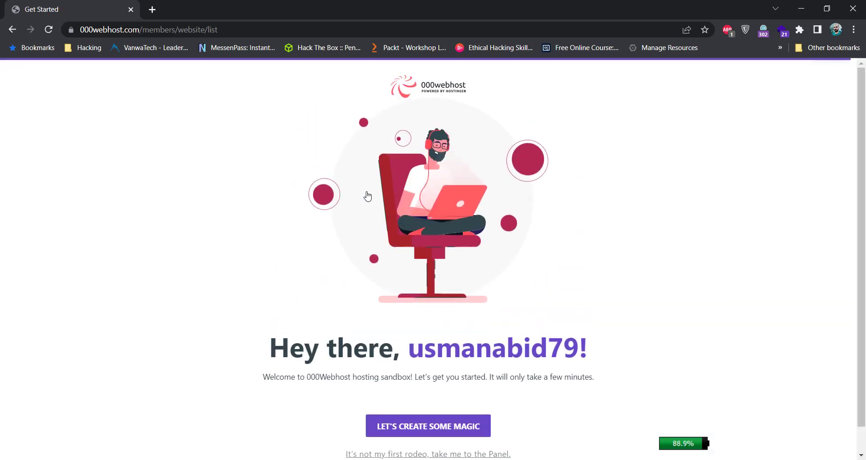
Step: Begin the guided website setup, choosing to start a blog on the Personal topic
{"action": "scroll", "coordinate": [511, 287], "scroll_direction": "down", "scroll_amount": 1}
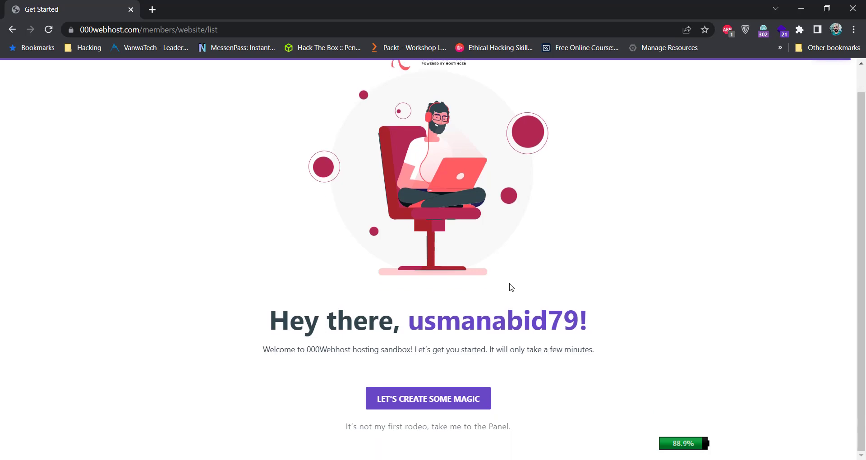
{"action": "left_click", "coordinate": [447, 404]}
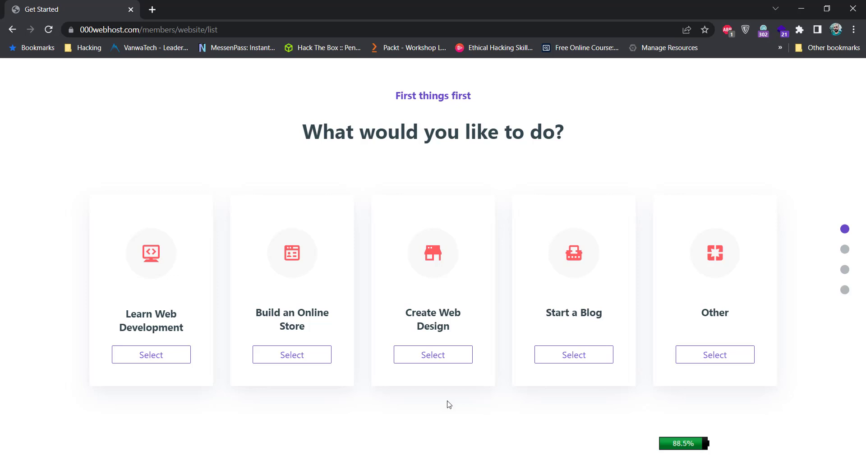
{"action": "left_click", "coordinate": [561, 365]}
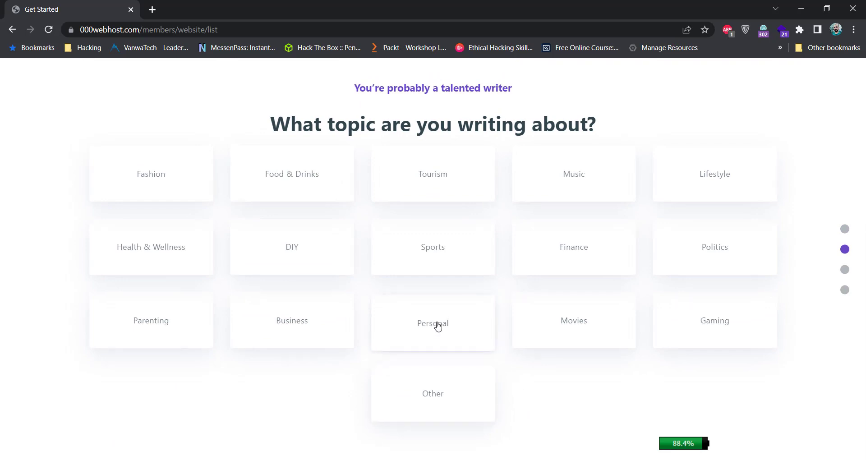
{"action": "left_click", "coordinate": [455, 330]}
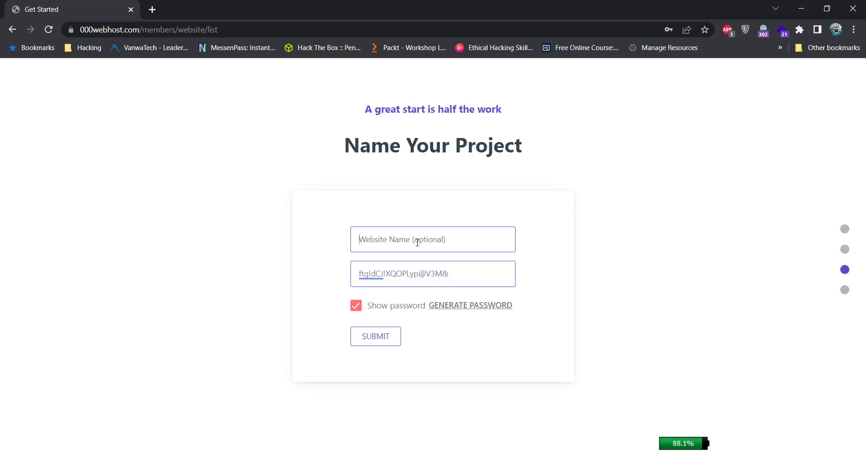
Step: Submit the project with the website name myservermentor and choose to install WordPress on it
{"action": "type", "text": "myservermentor"}
{"action": "left_click", "coordinate": [382, 336]}
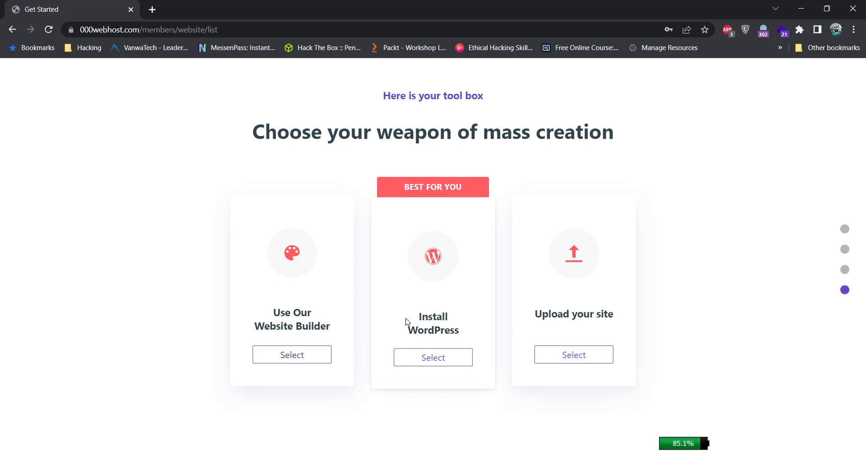
{"action": "left_click", "coordinate": [420, 358]}
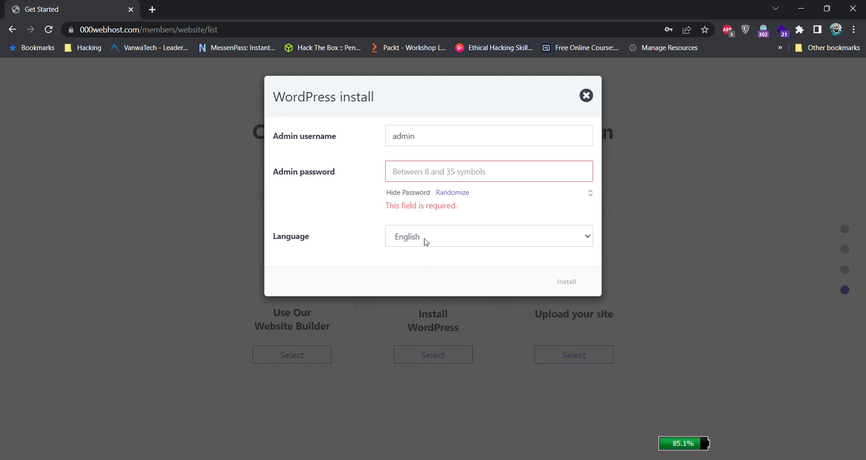
Step: Replace the default admin username for the WordPress installation with myservermentor
{"action": "left_click", "coordinate": [428, 139]}
{"action": "key", "text": "BackSpace"}
{"action": "key", "text": "BackSpace"}
{"action": "key", "text": "BackSpace"}
{"action": "key", "text": "BackSpace"}
{"action": "key", "text": "BackSpace"}
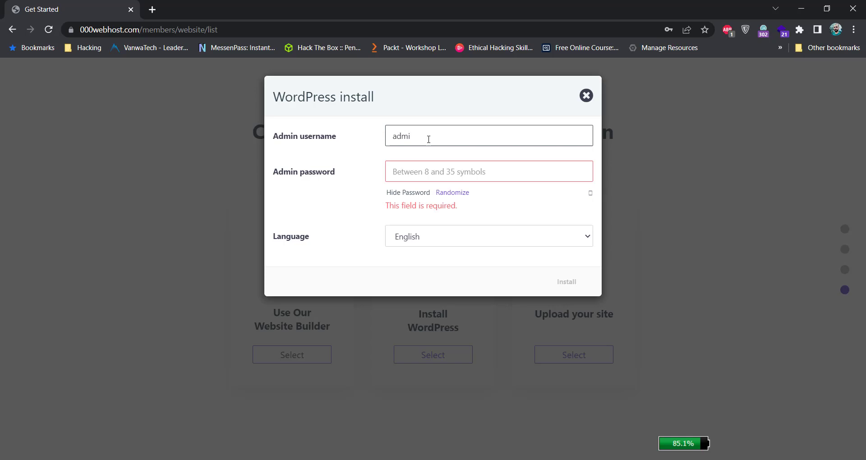
{"action": "type", "text": "myservermentor"}
Step: Paste the generated password as the WordPress admin password and start the installation in English
{"action": "left_click", "coordinate": [464, 174]}
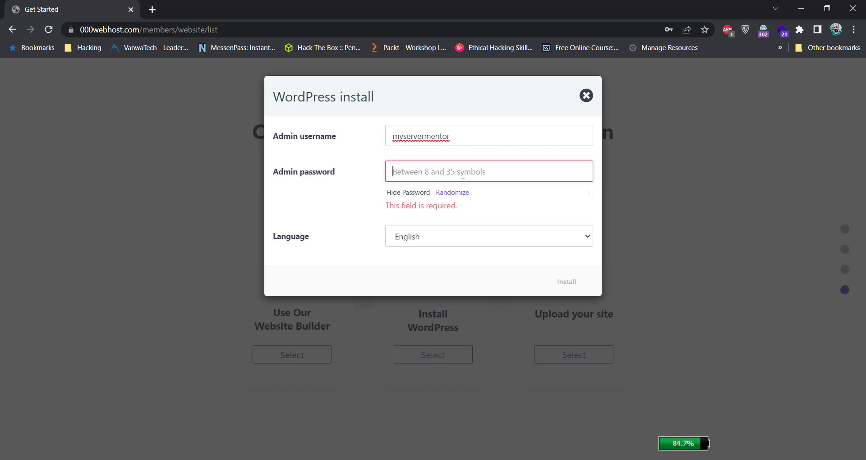
{"action": "type", "text": "Fa"}
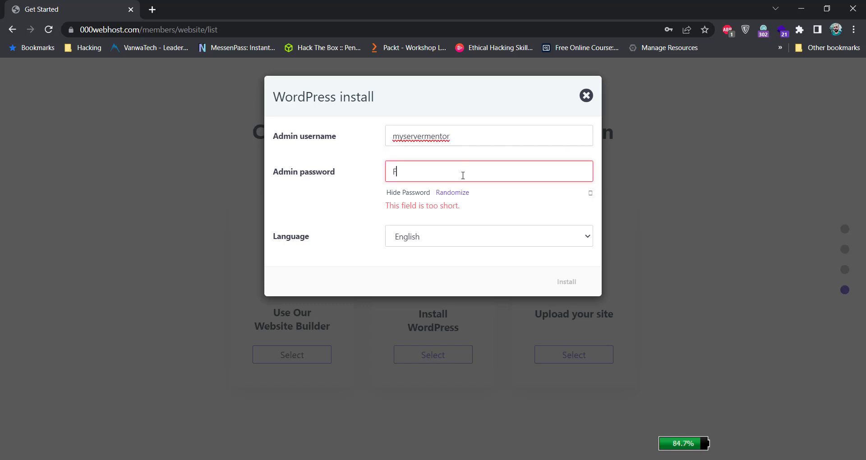
{"action": "key", "text": "BackSpace"}
{"action": "key", "text": "BackSpace"}
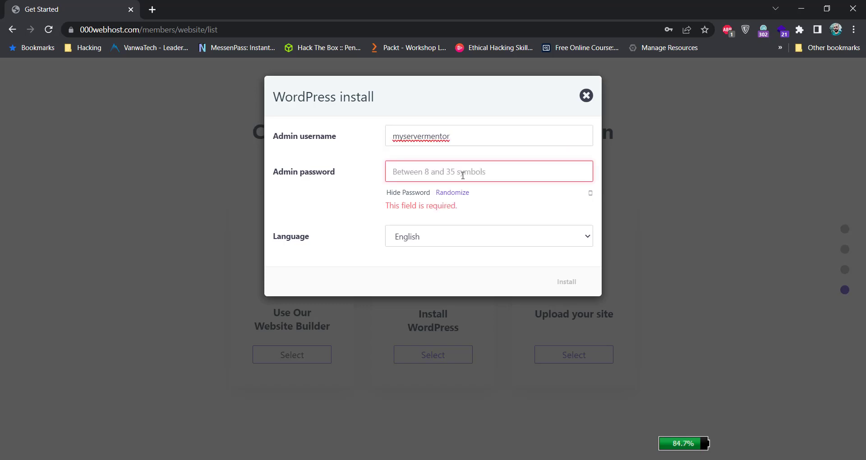
{"action": "key", "text": "ctrl+v"}
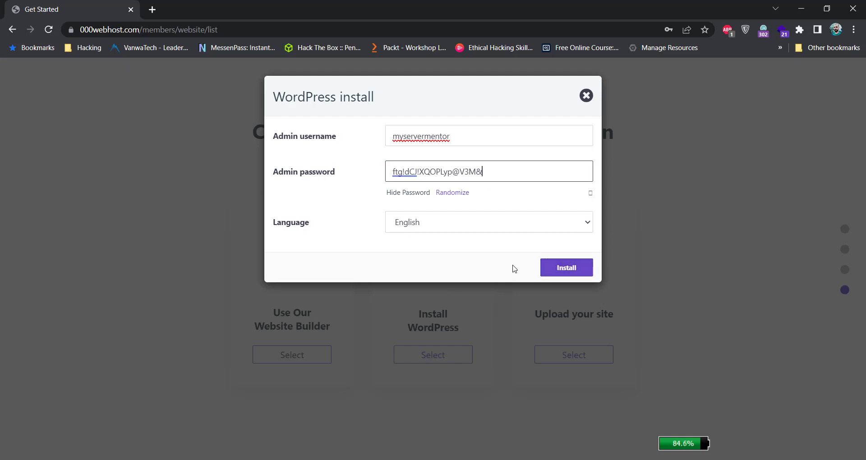
{"action": "left_click", "coordinate": [565, 270]}
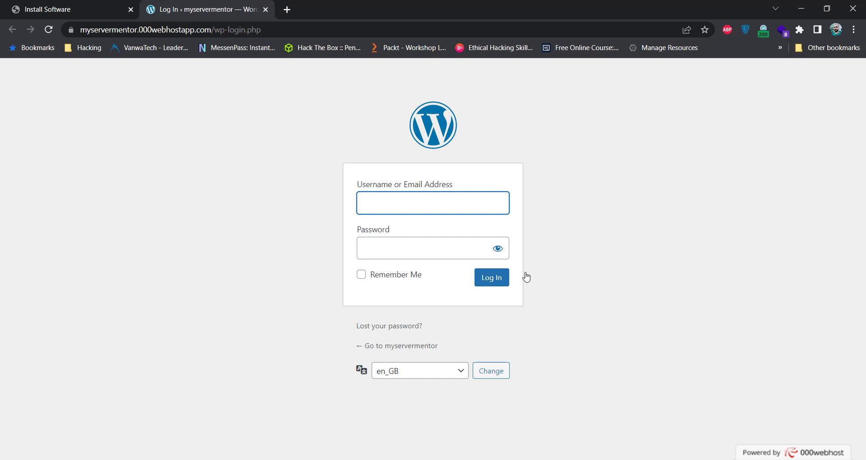
Step: Log in to the new WordPress site with the username admin and the account password
{"action": "type", "text": "admin"}
{"action": "key", "text": "Tab"}
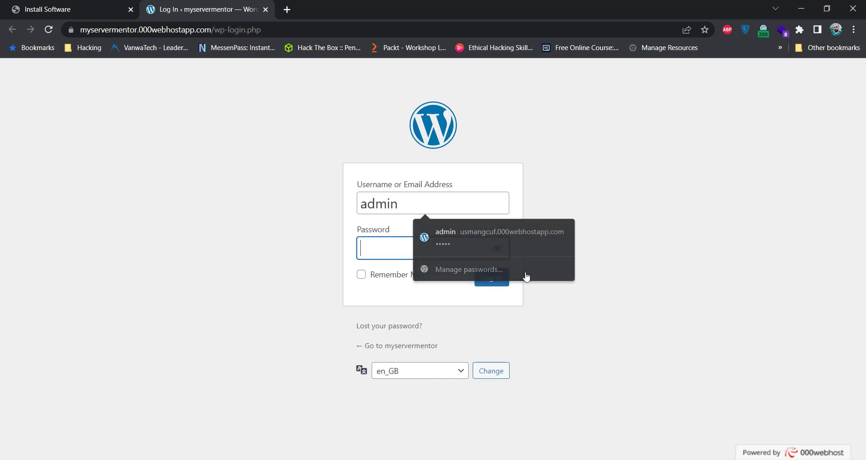
{"action": "key", "text": "ctrl+v"}
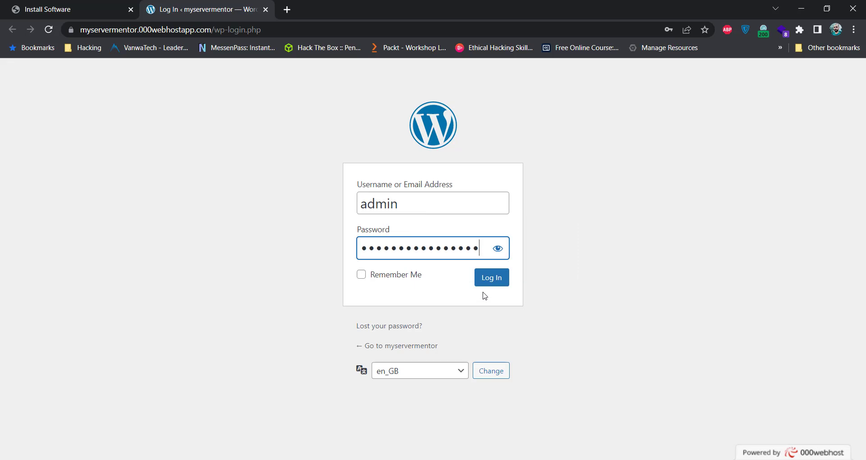
{"action": "left_click", "coordinate": [491, 277]}
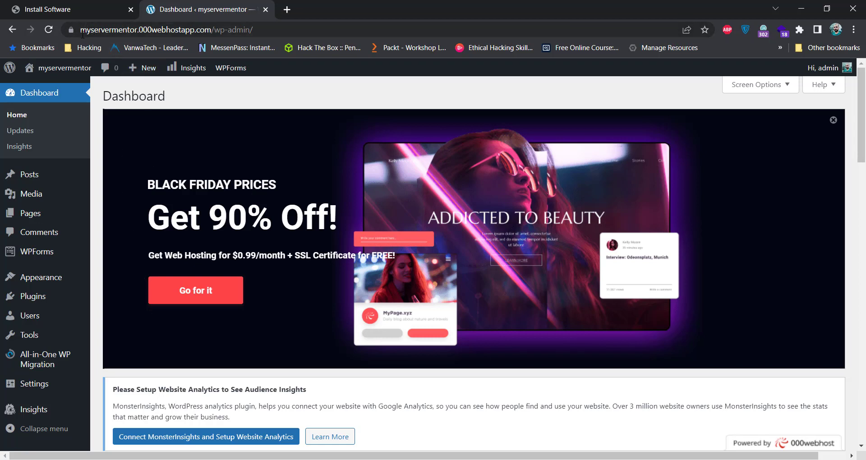
Step: Highlight the site's subdomain in the address, then open the File Manager from the 000webhost website dashboard
{"action": "left_click_drag", "start_coordinate": [81, 30], "coordinate": [139, 30]}
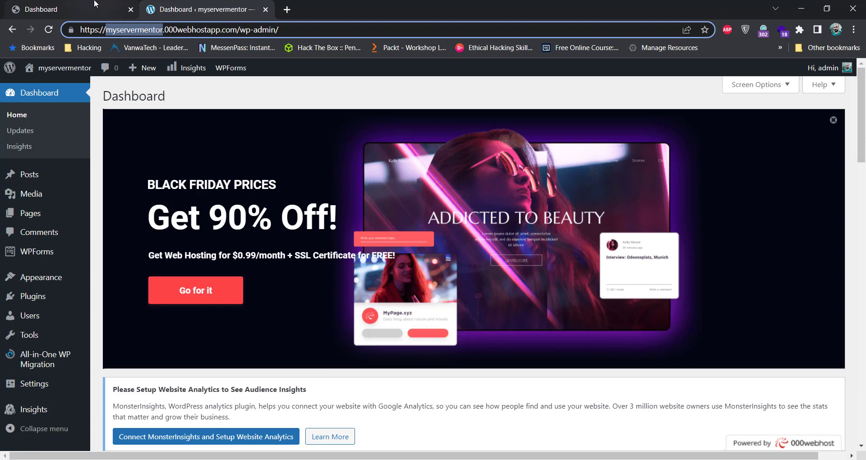
{"action": "left_click", "coordinate": [82, 5]}
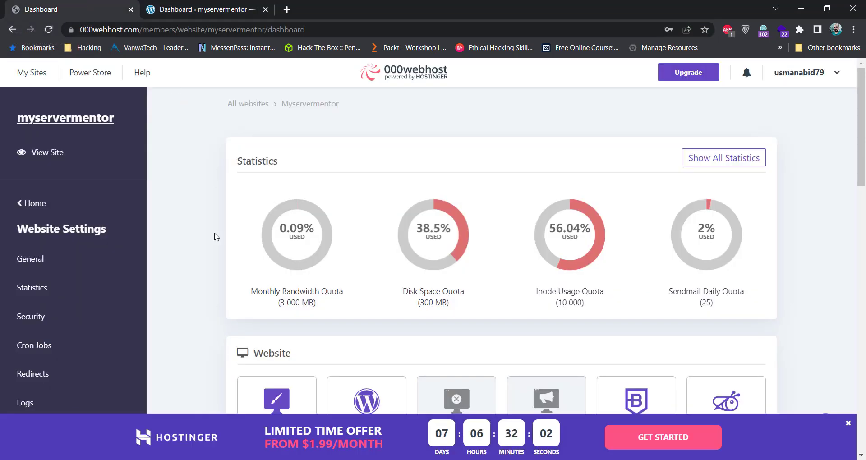
{"action": "scroll", "coordinate": [239, 332], "scroll_direction": "down", "scroll_amount": 1}
{"action": "scroll", "coordinate": [239, 331], "scroll_direction": "down", "scroll_amount": 3}
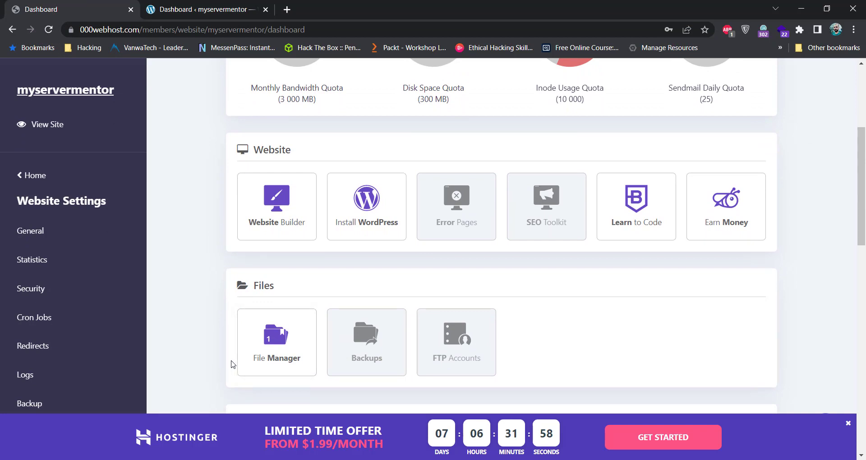
{"action": "left_click", "coordinate": [276, 339]}
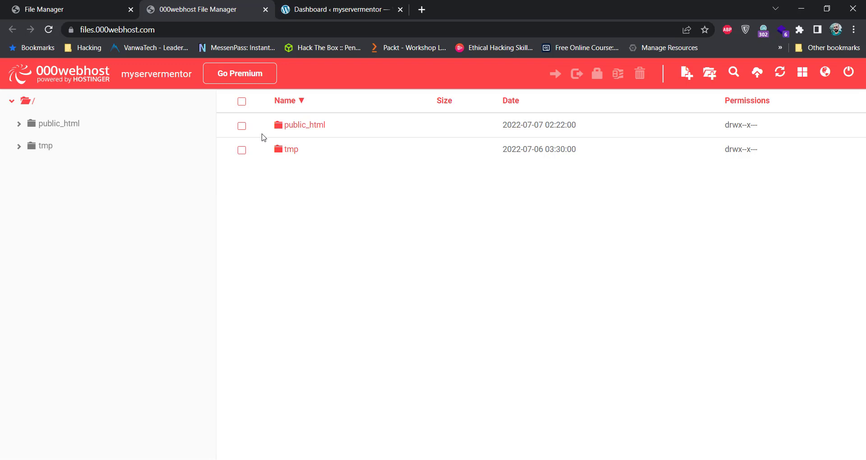
Step: Open the public_html folder in the file manager and look through the site's WordPress files
{"action": "left_click", "coordinate": [309, 131]}
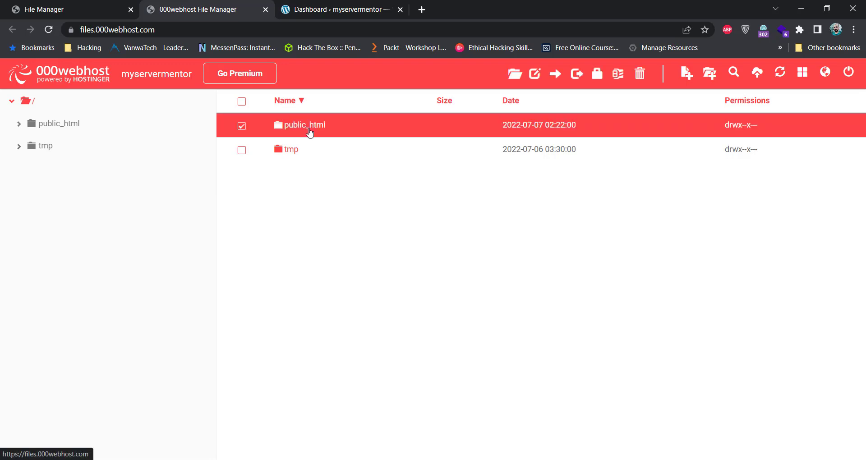
{"action": "double_click", "coordinate": [309, 132]}
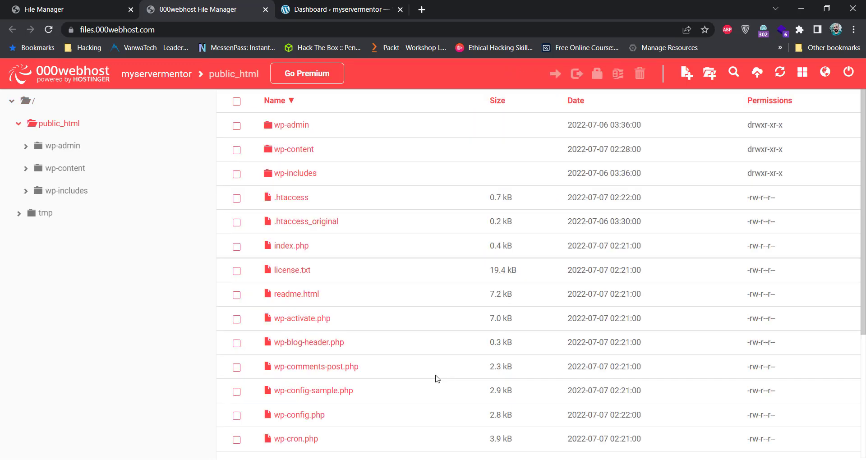
{"action": "scroll", "coordinate": [436, 378], "scroll_direction": "down", "scroll_amount": 4}
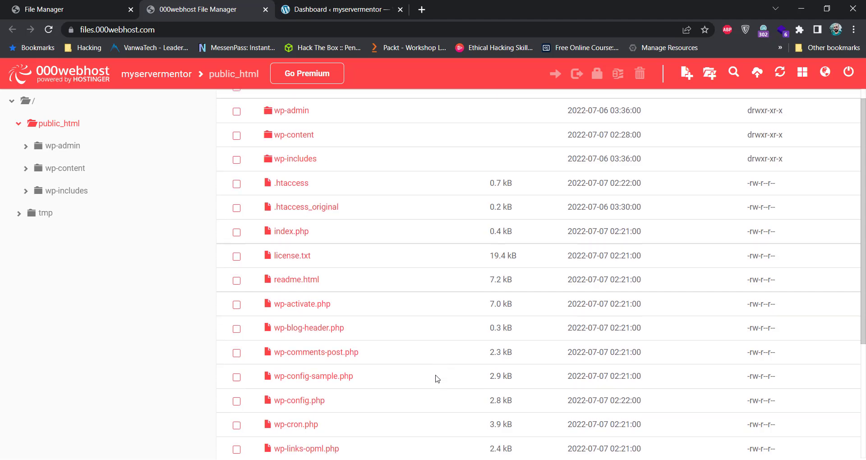
{"action": "scroll", "coordinate": [437, 378], "scroll_direction": "up", "scroll_amount": 4}
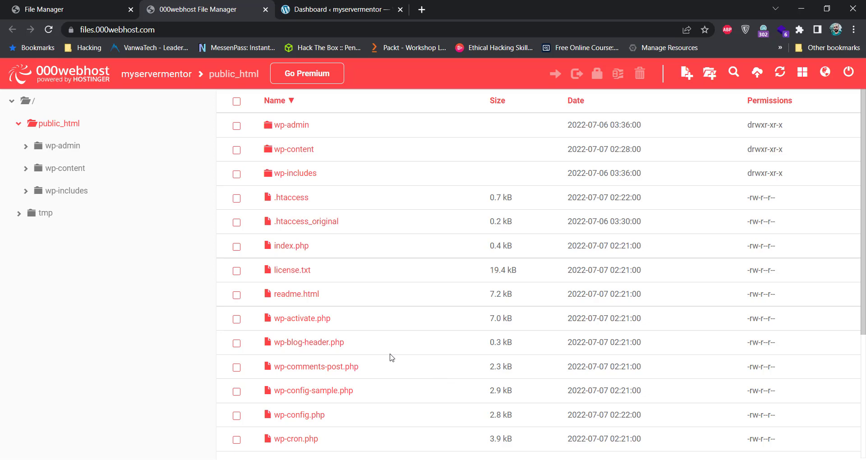
Step: Return to the 000webhost website dashboard and open the Database Manager from the site's tools
{"action": "left_click", "coordinate": [34, 8]}
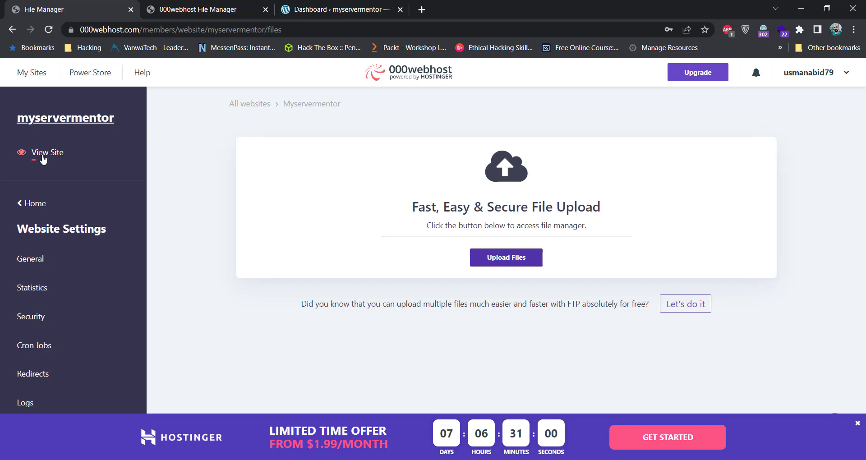
{"action": "left_click", "coordinate": [21, 204]}
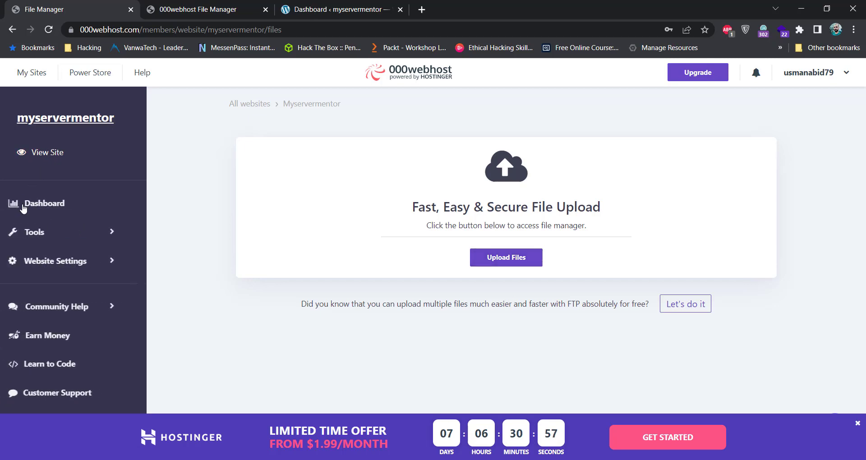
{"action": "left_click", "coordinate": [113, 237]}
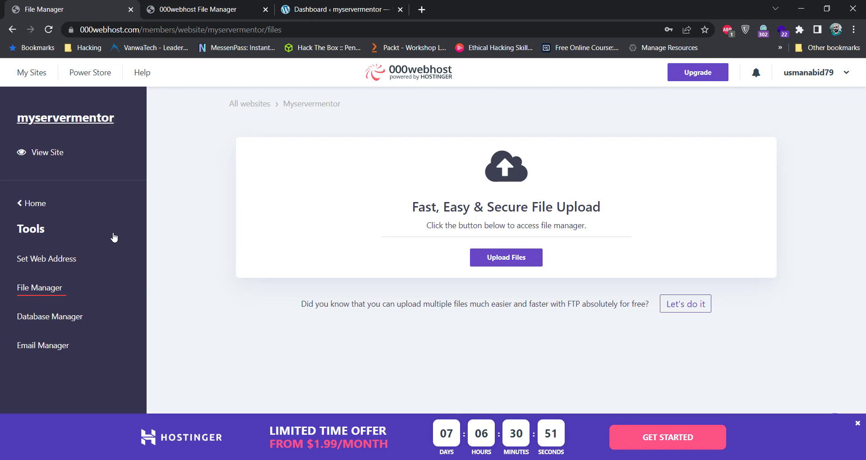
{"action": "left_click", "coordinate": [35, 325]}
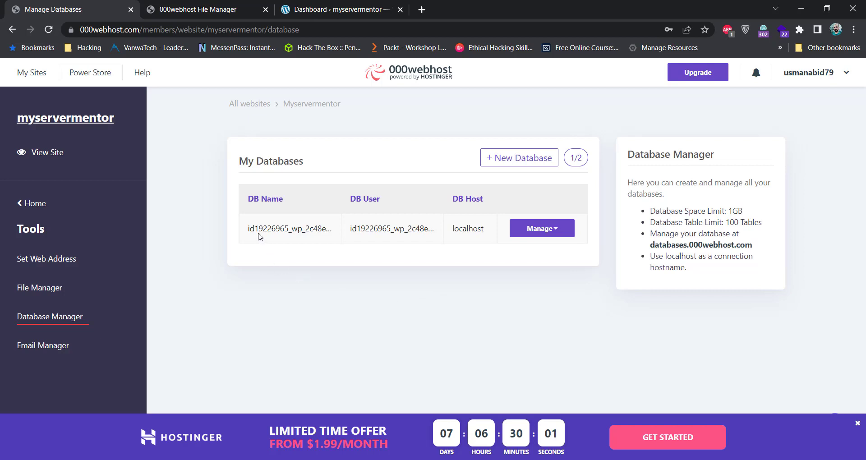
Step: Expand the full database name and user of the WordPress database and review its management options, including PhpMyAdmin
{"action": "left_click", "coordinate": [259, 237]}
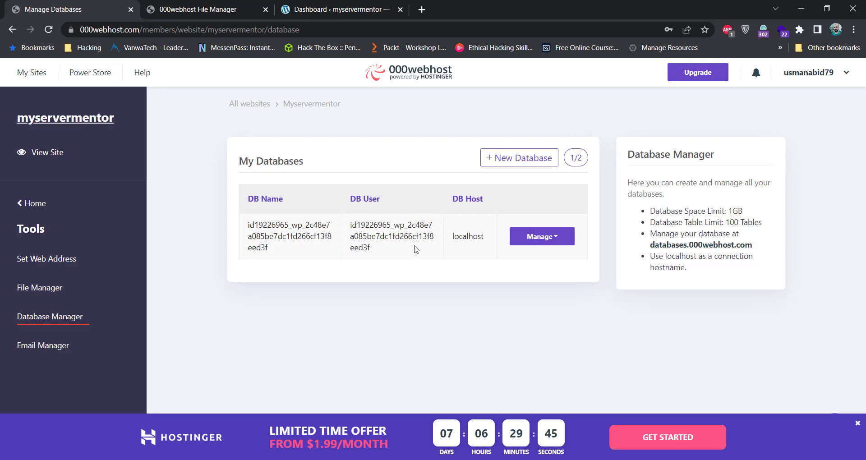
{"action": "left_click", "coordinate": [563, 243]}
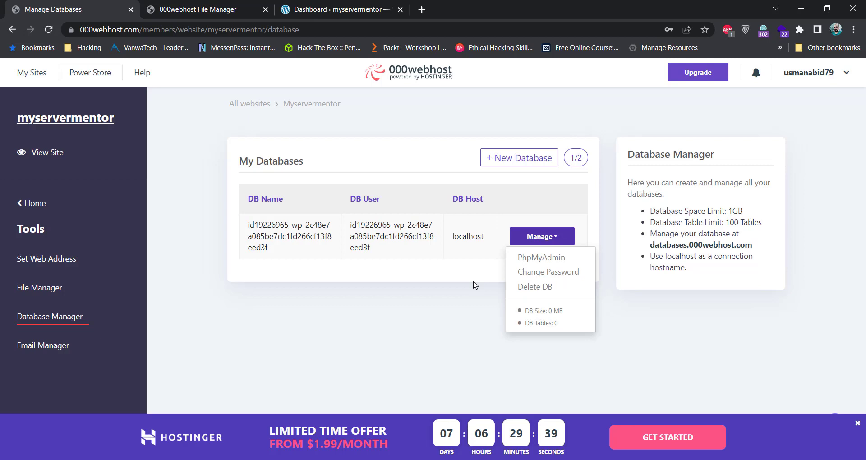
{"action": "left_click", "coordinate": [513, 166]}
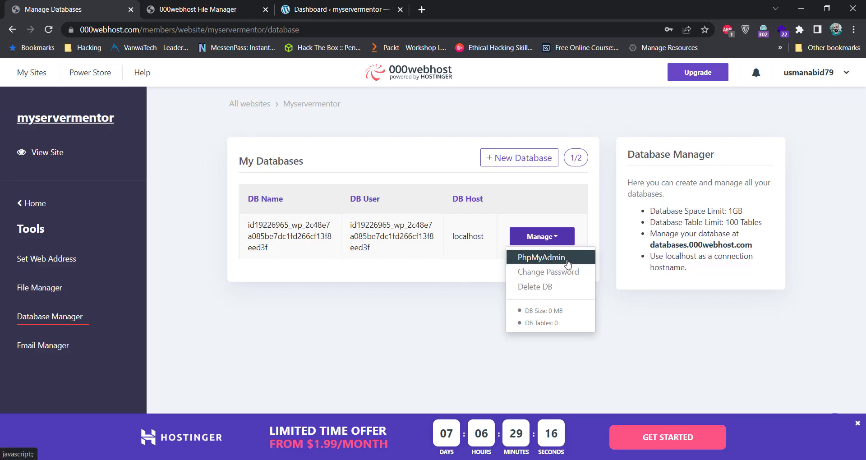
{"action": "left_click", "coordinate": [457, 270]}
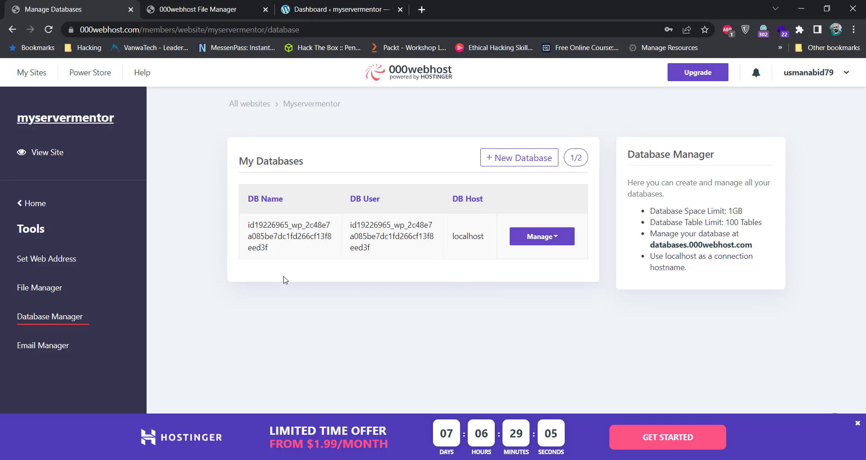
Step: Open the site's web address settings, look through the live WordPress homepage, and return to the domain settings
{"action": "left_click", "coordinate": [57, 265]}
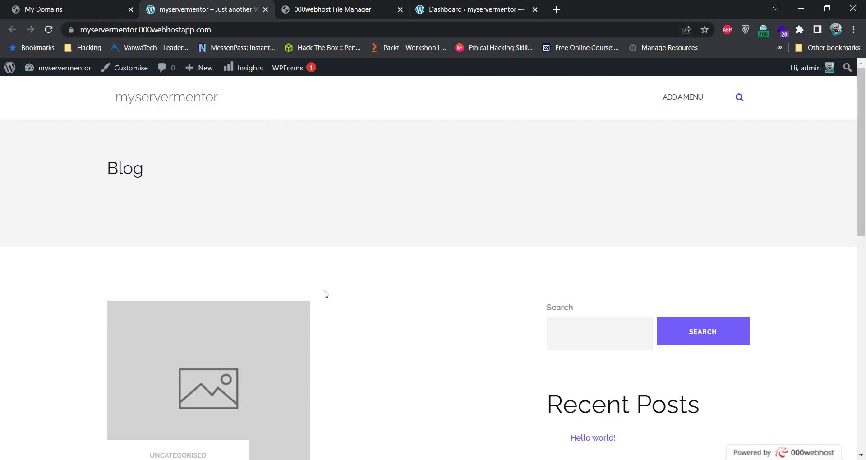
{"action": "scroll", "coordinate": [325, 294], "scroll_direction": "down", "scroll_amount": 10}
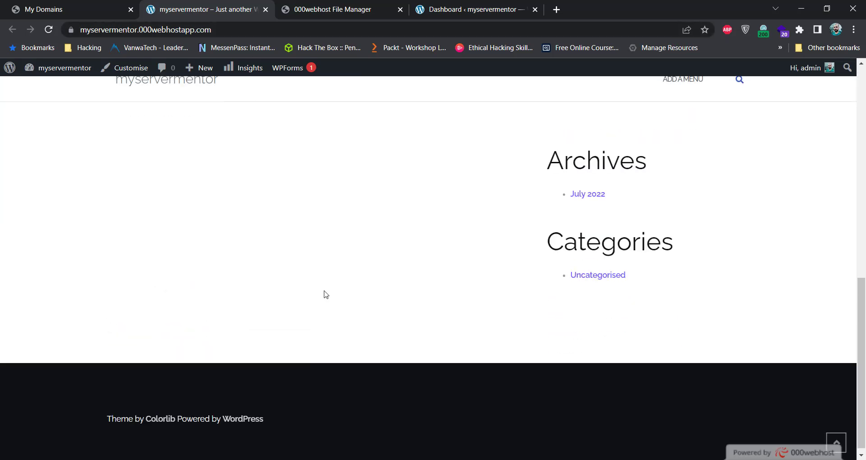
{"action": "scroll", "coordinate": [325, 294], "scroll_direction": "up", "scroll_amount": 10}
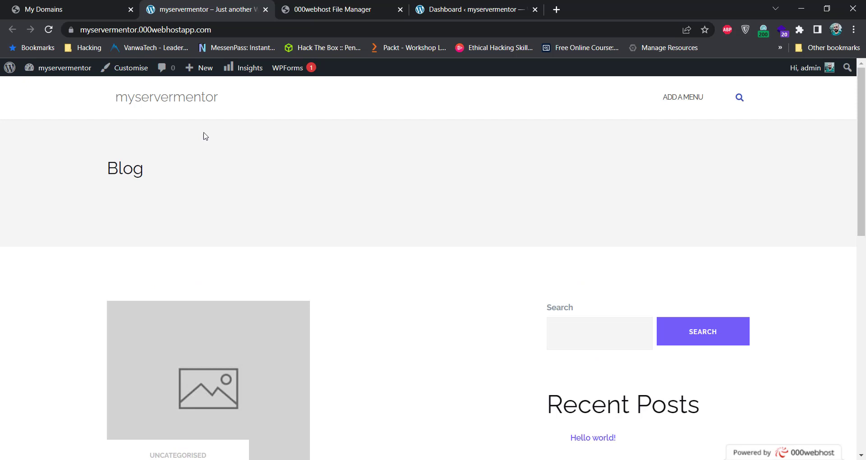
{"action": "left_click", "coordinate": [92, 6]}
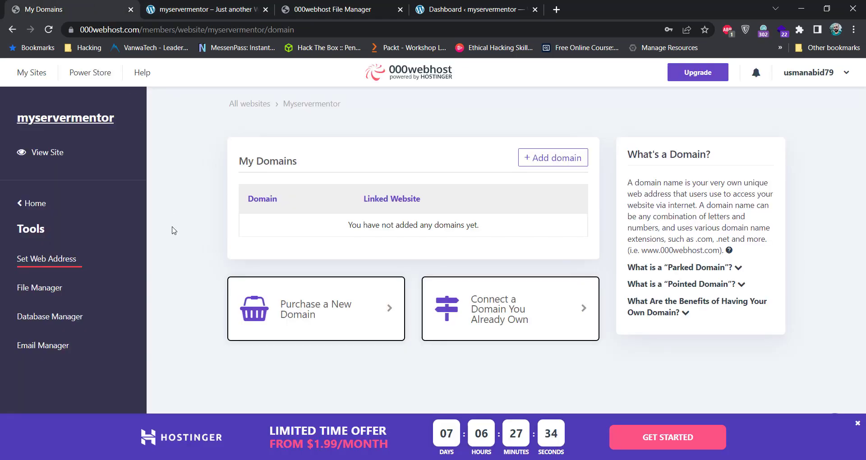